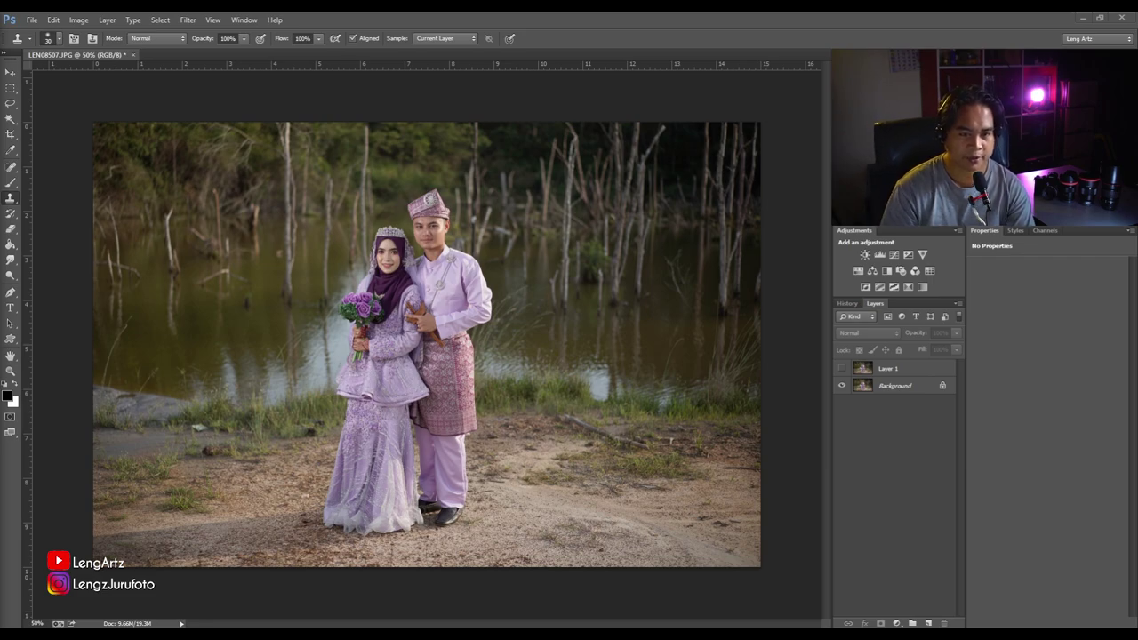
# Toggle the old edited layer's visibility to compare it with the original.
pyautogui.click(843, 370)
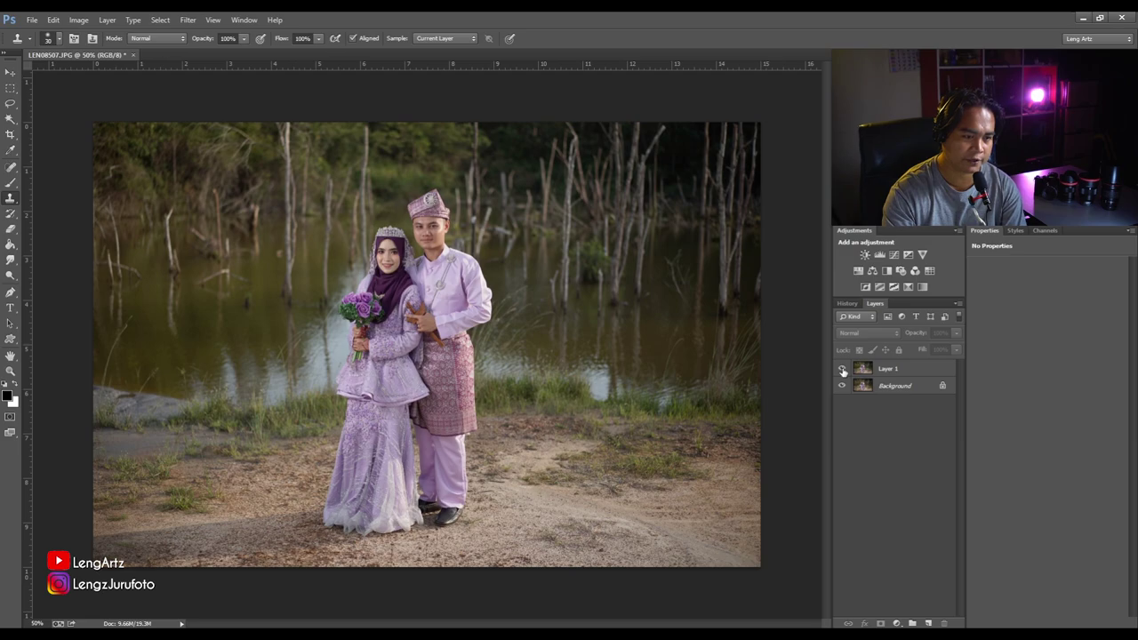
pyautogui.click(843, 370)
pyautogui.click(843, 370)
pyautogui.click(843, 369)
pyautogui.click(843, 370)
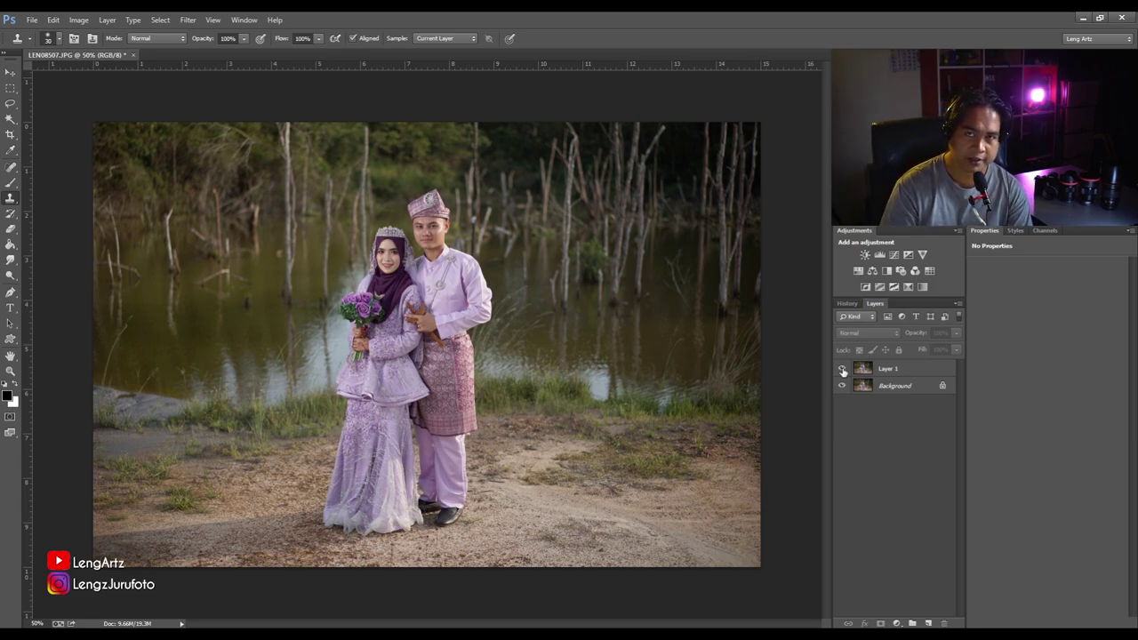
# Replace the old edit with a fresh Layer 1 copy of Background and select the Clone Stamp Tool.
pyautogui.hotkey('ctrl', 'z')
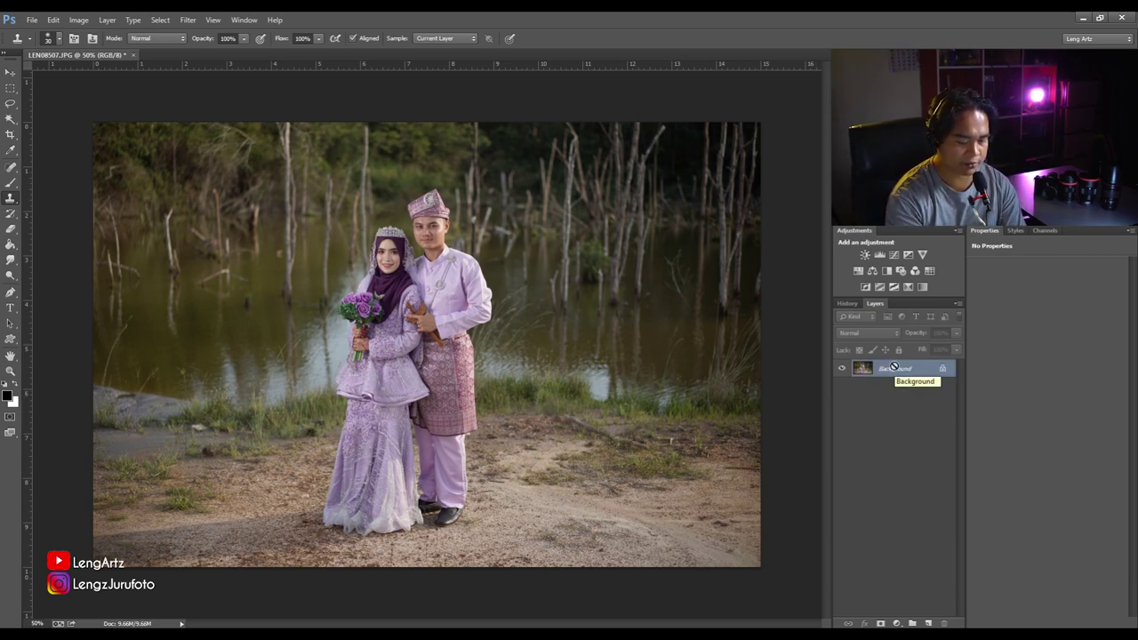
pyautogui.hotkey('ctrl', 'j')
pyautogui.click(884, 421)
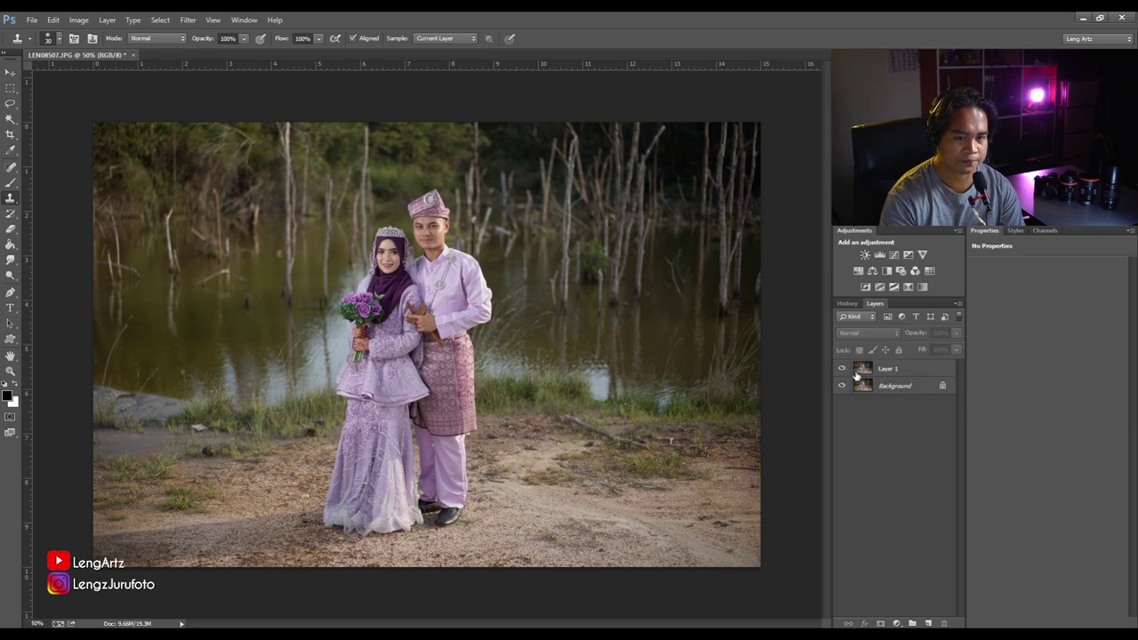
pyautogui.click(887, 369)
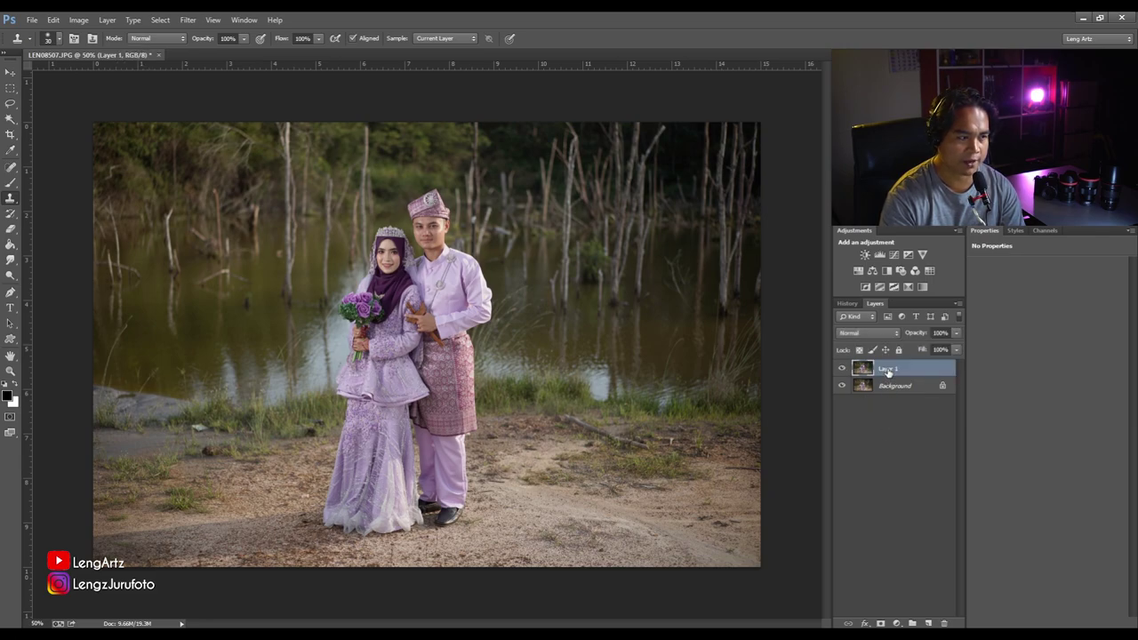
pyautogui.rightClick(10, 198)
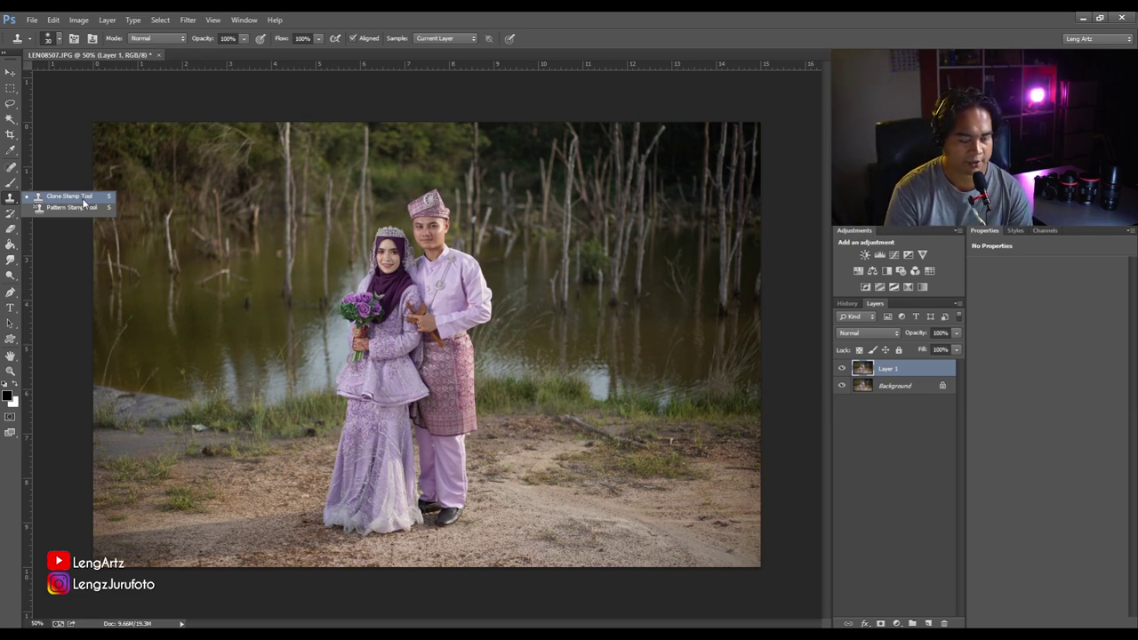
pyautogui.click(82, 197)
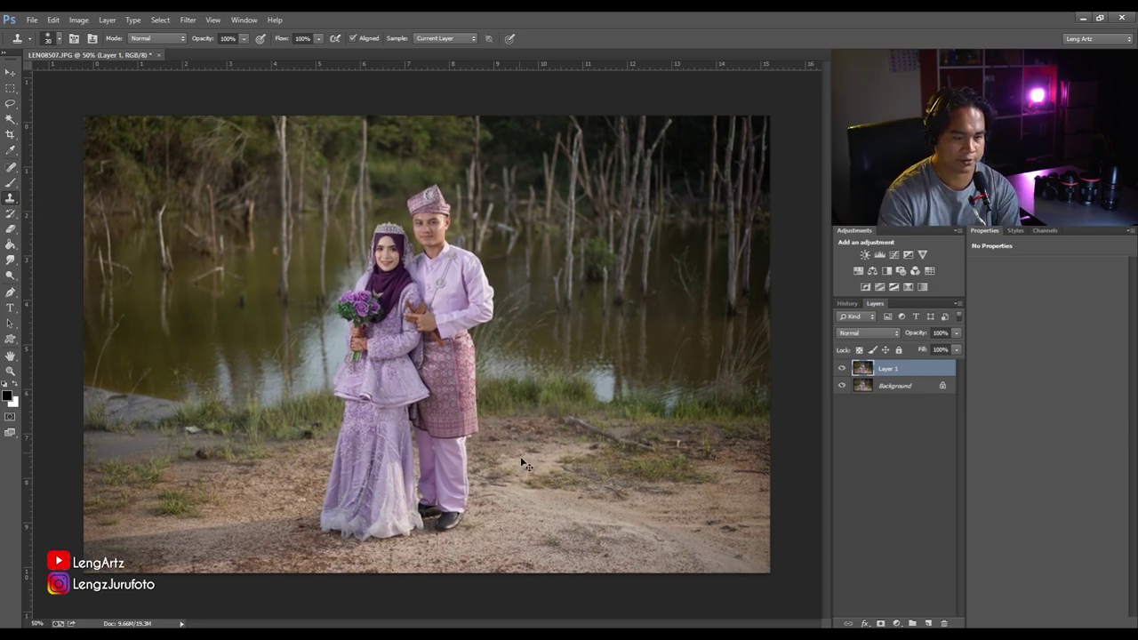
# Zoom from 50% to about 200% on the fallen log in the foreground.
pyautogui.scroll(2, 524, 464)
pyautogui.scroll(1, 320, 294)
pyautogui.scroll(2, 466, 370)
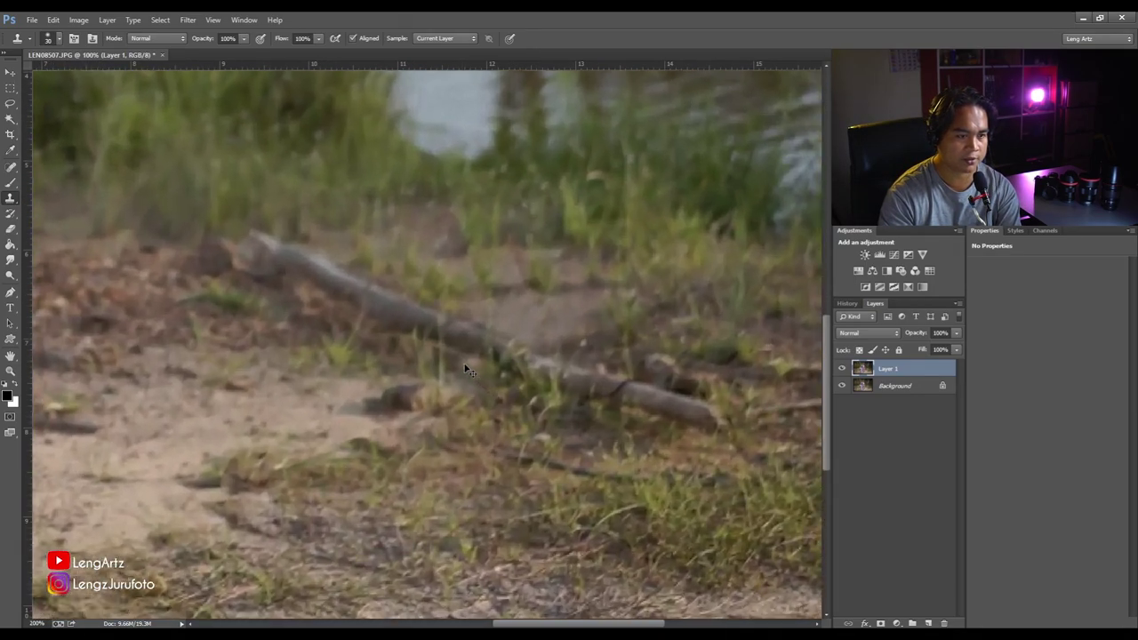
pyautogui.scroll(1, 466, 370)
pyautogui.scroll(-1, 466, 373)
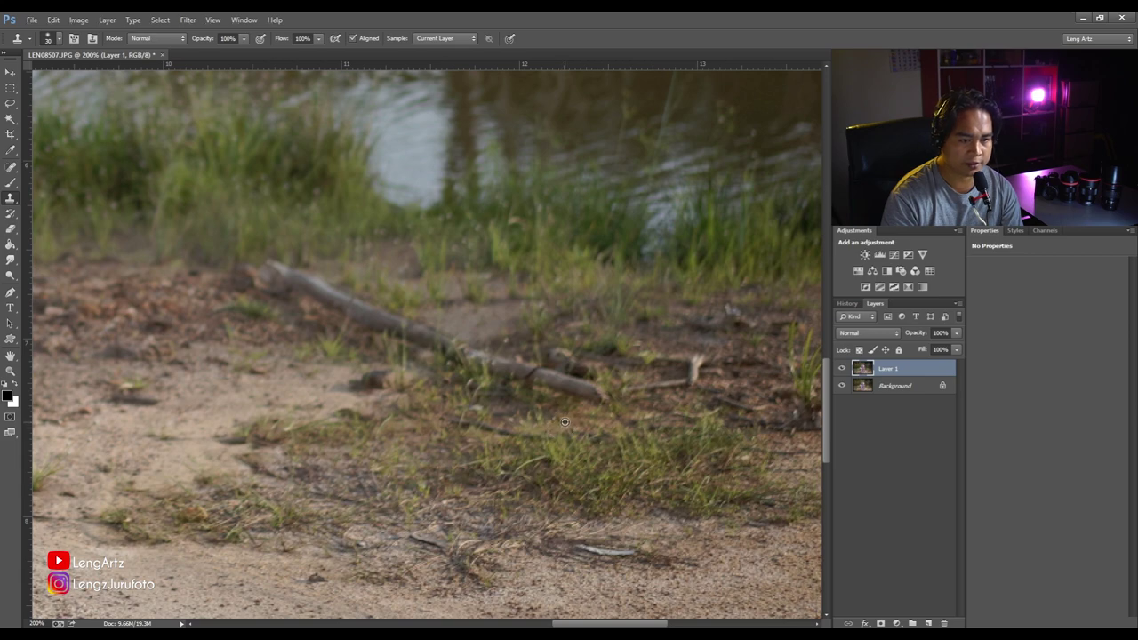
# Clone sampled clean ground and grass over the fallen log on Layer 1.
pyautogui.moveTo(564, 423)
pyautogui.mouseDown()
pyautogui.moveTo(547, 382)
pyautogui.moveTo(463, 354)
pyautogui.moveTo(449, 363)
pyautogui.moveTo(394, 325)
pyautogui.moveTo(266, 272)
pyautogui.moveTo(269, 292)
pyautogui.mouseUp()
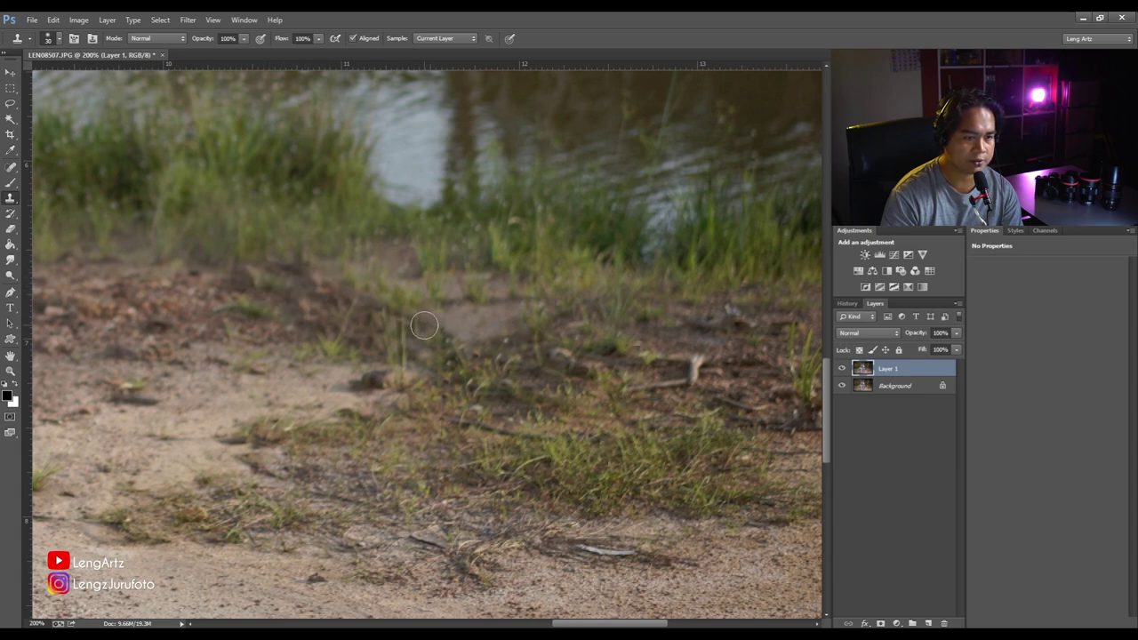
pyautogui.keyDown('alt'); pyautogui.click(415, 362); pyautogui.keyUp('alt')
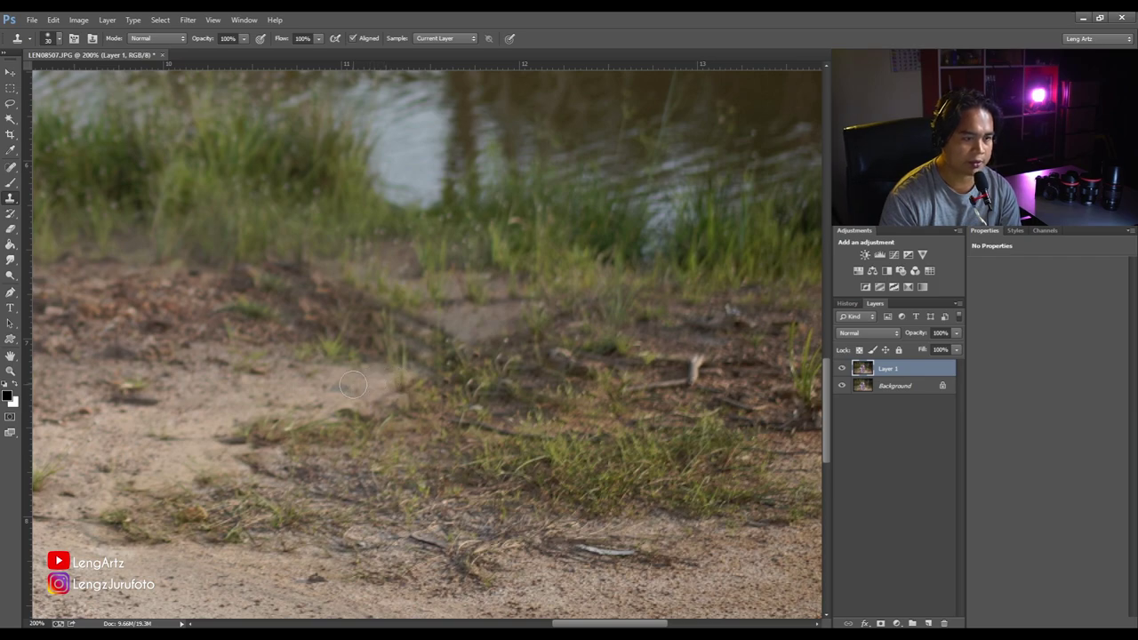
pyautogui.moveTo(466, 454); pyautogui.dragTo(417, 405)
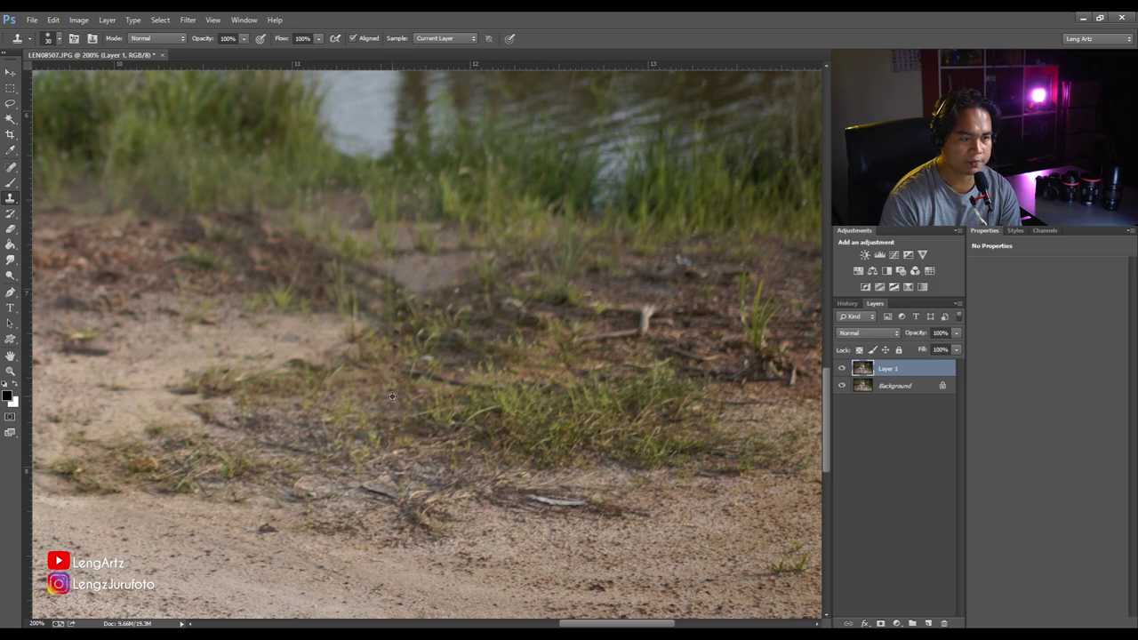
pyautogui.keyDown('alt'); pyautogui.click(393, 381); pyautogui.keyUp('alt')
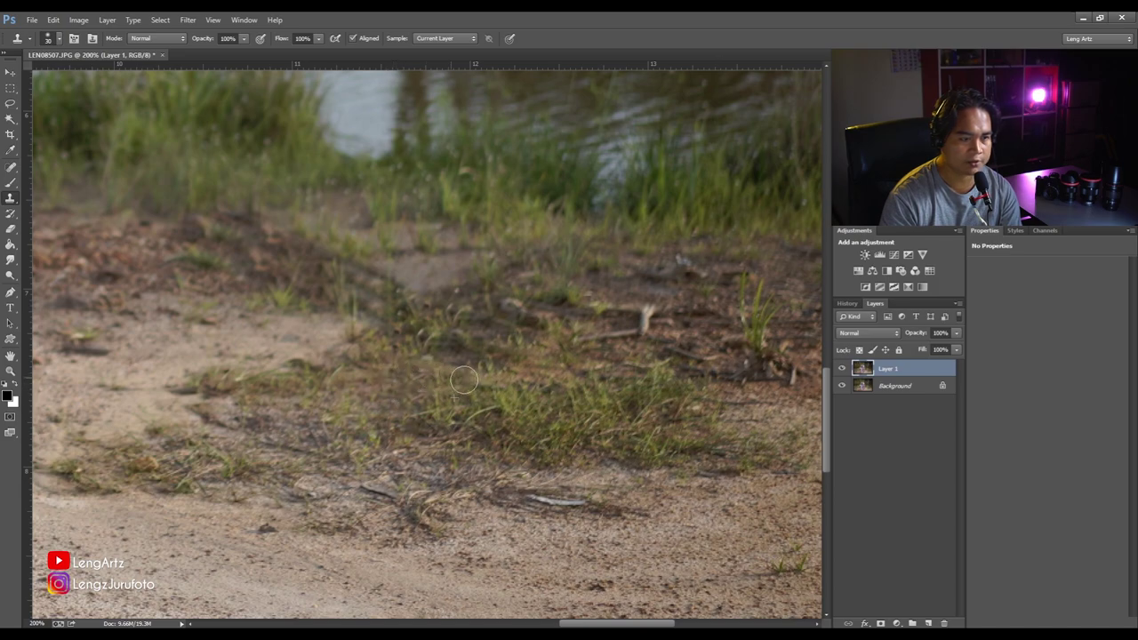
pyautogui.press('alt')
pyautogui.hotkey('ctrl', '-')
pyautogui.hotkey('ctrl', '-')
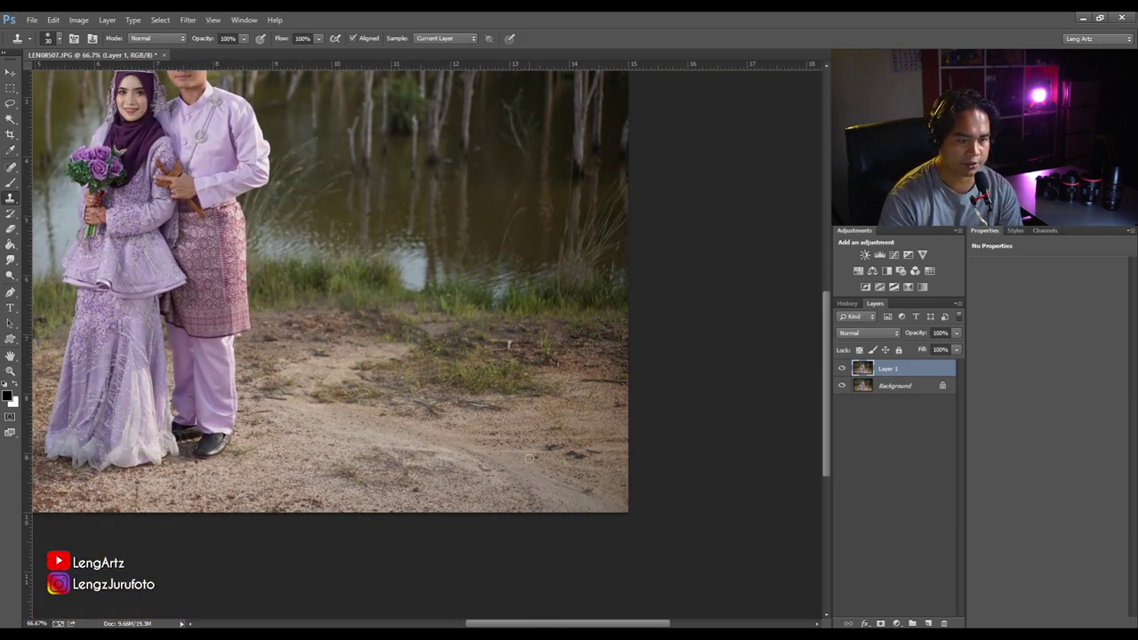
# Sample nearby path ground and clone out the small pale and dark stones near the couple.
pyautogui.press('alt')
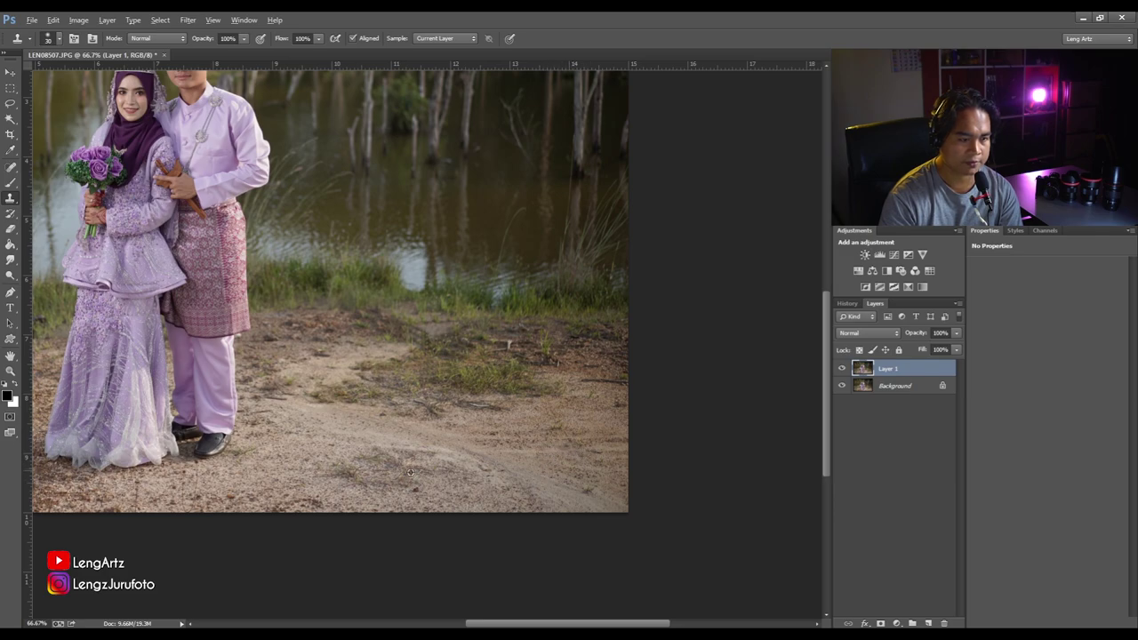
pyautogui.press('alt')
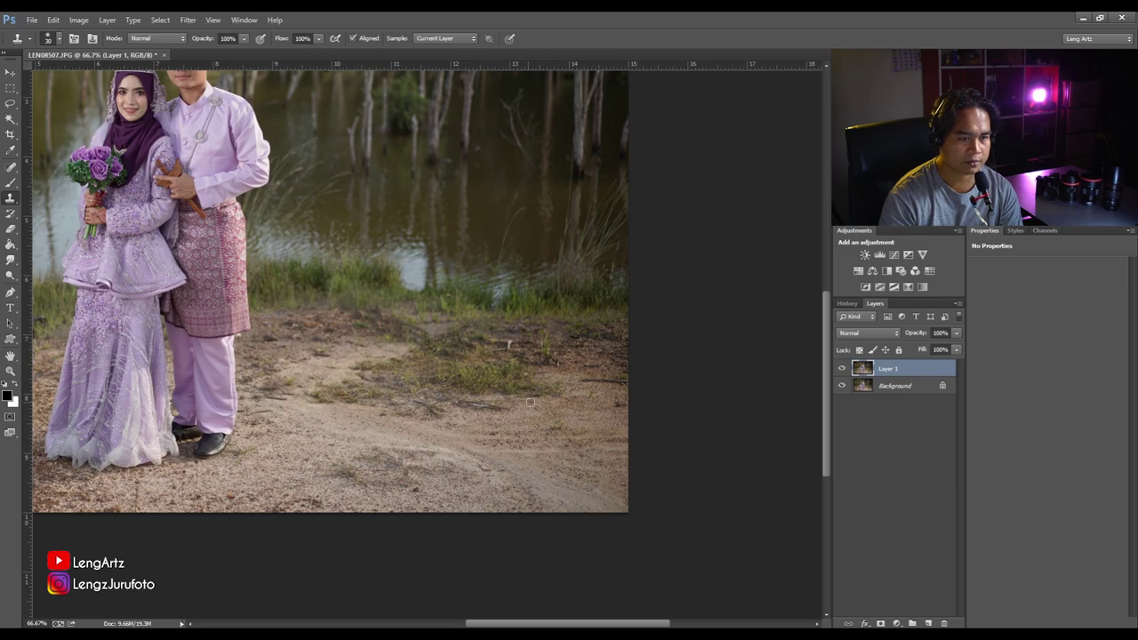
pyautogui.press('alt')
pyautogui.hscroll(-2, 604, 418)
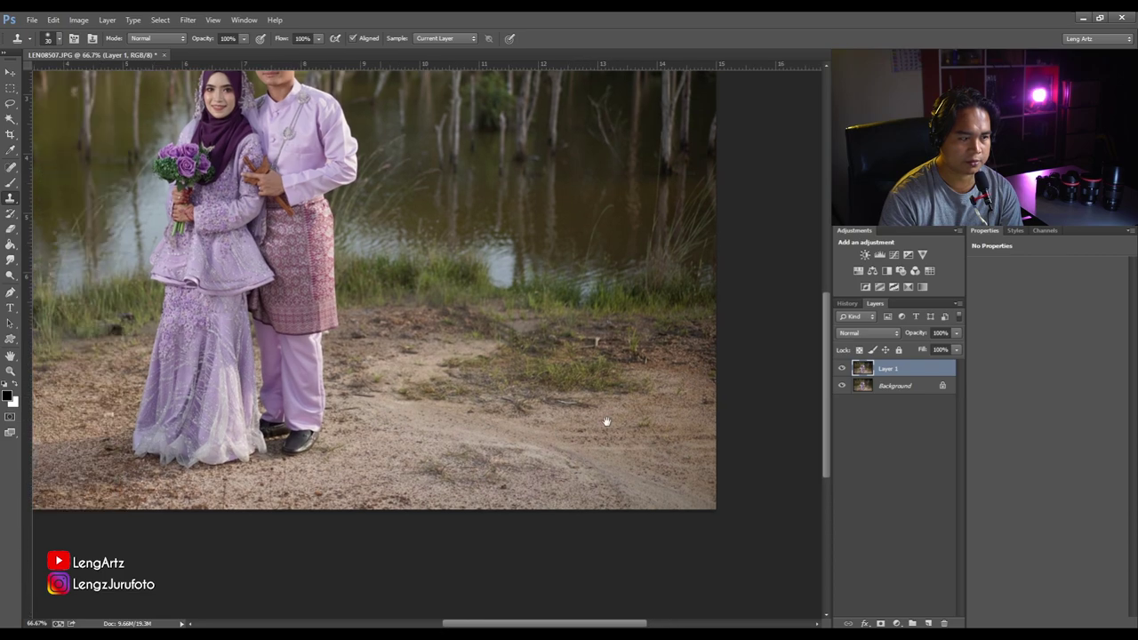
pyautogui.hscroll(-8, 604, 418)
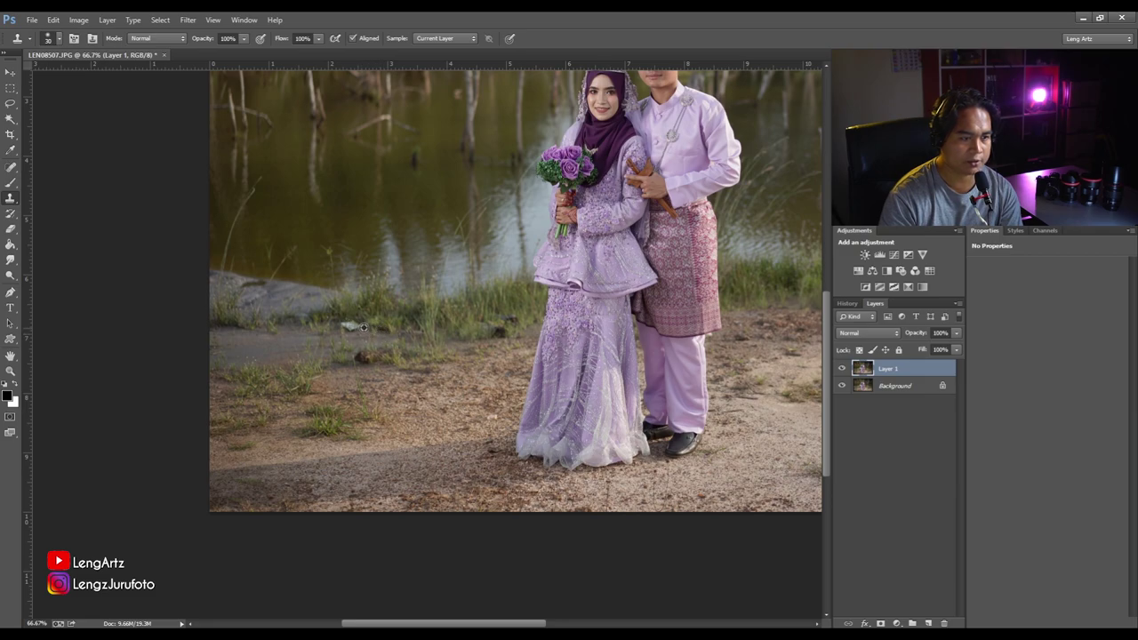
pyautogui.click(347, 325)
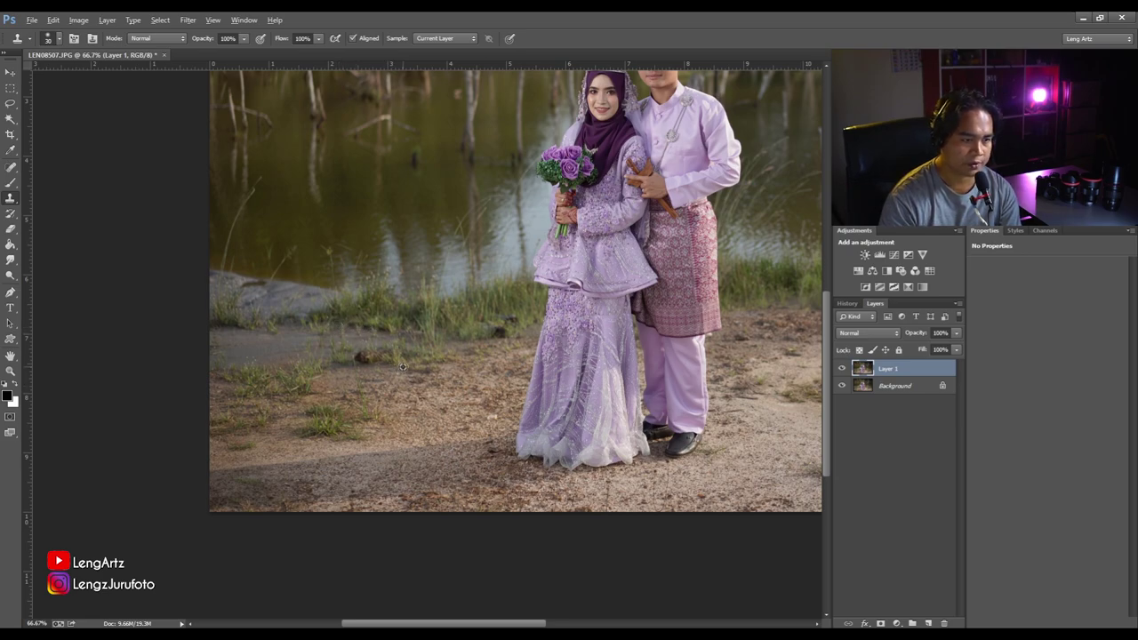
pyautogui.click(361, 359)
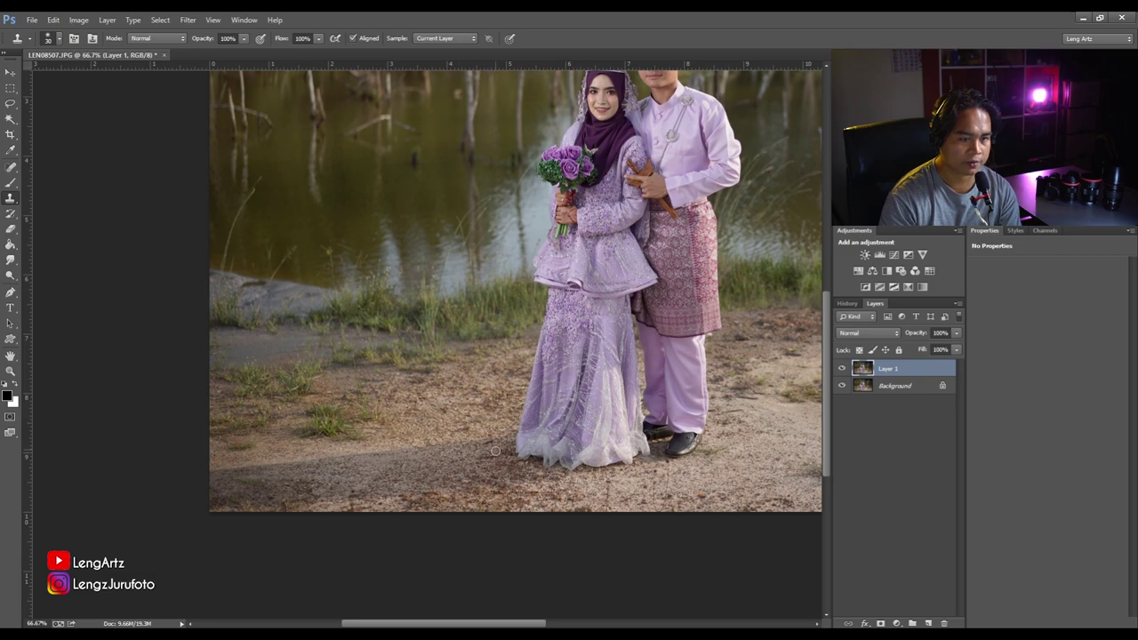
pyautogui.hotkey('ctrl', '-')
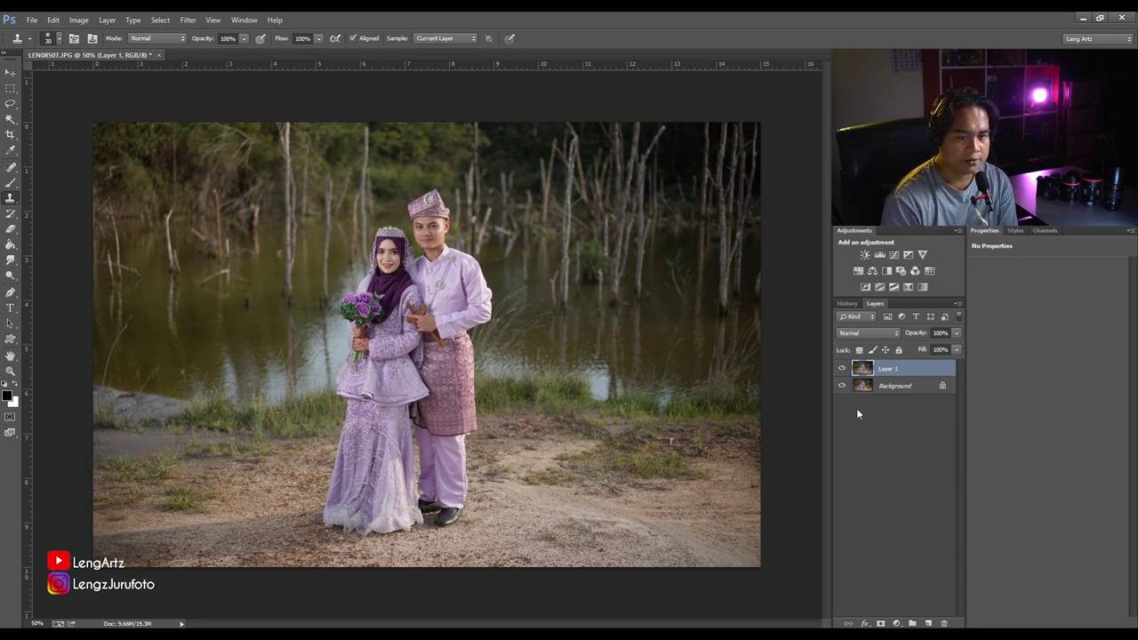
# Toggle Layer 1's eye icon off and on to compare the retouched foreground with the original.
pyautogui.click(843, 372)
pyautogui.click(843, 371)
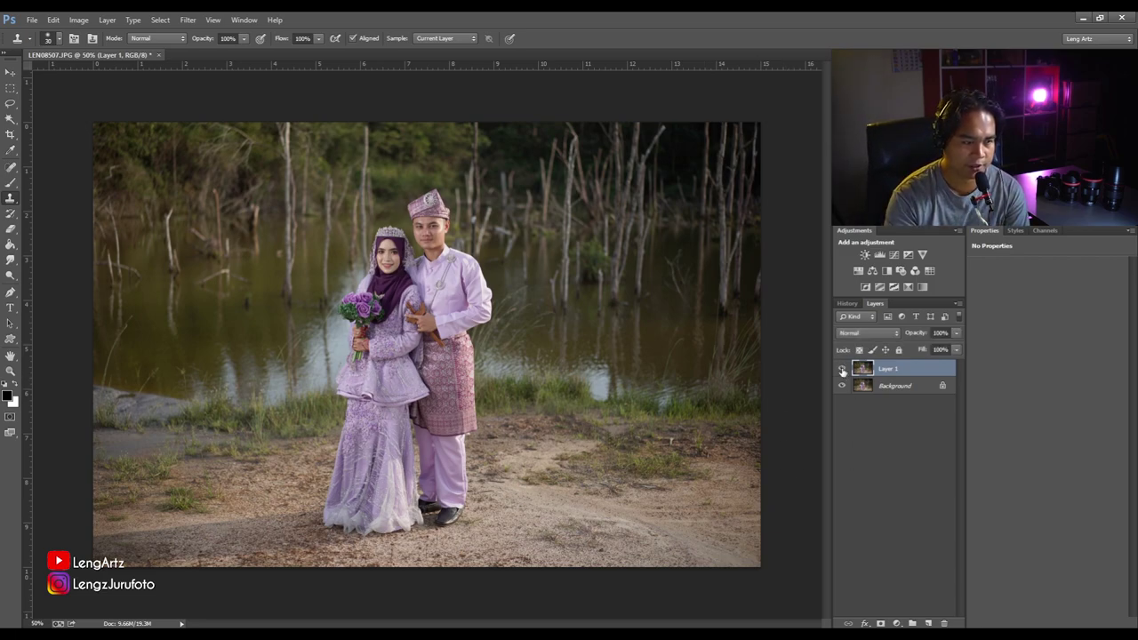
pyautogui.click(843, 372)
pyautogui.click(843, 371)
pyautogui.click(843, 371)
pyautogui.click(843, 371)
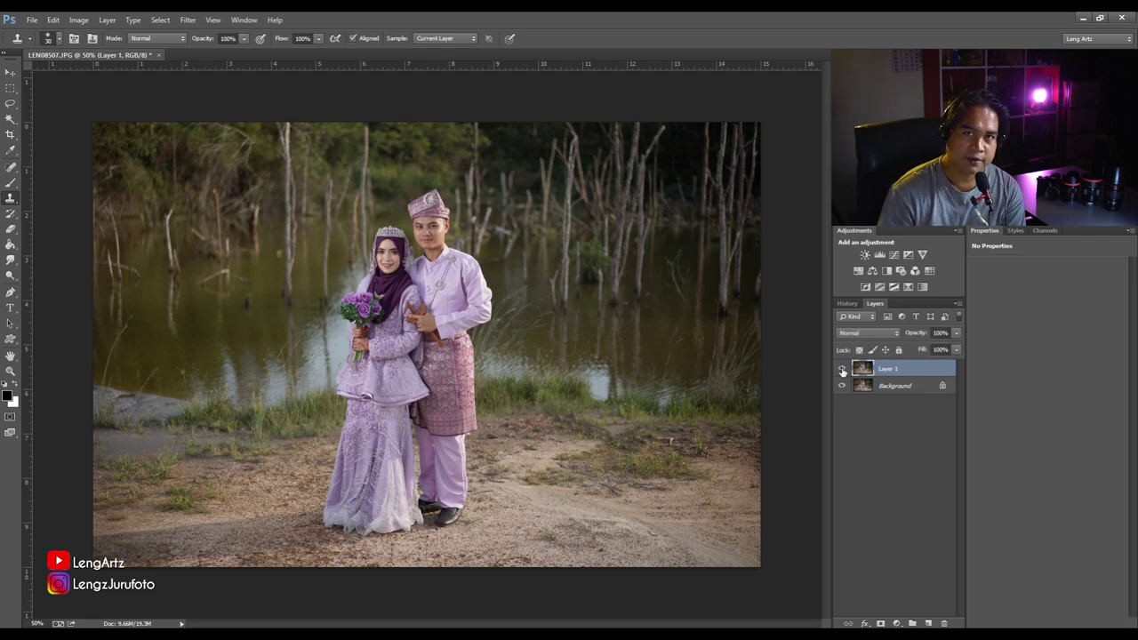